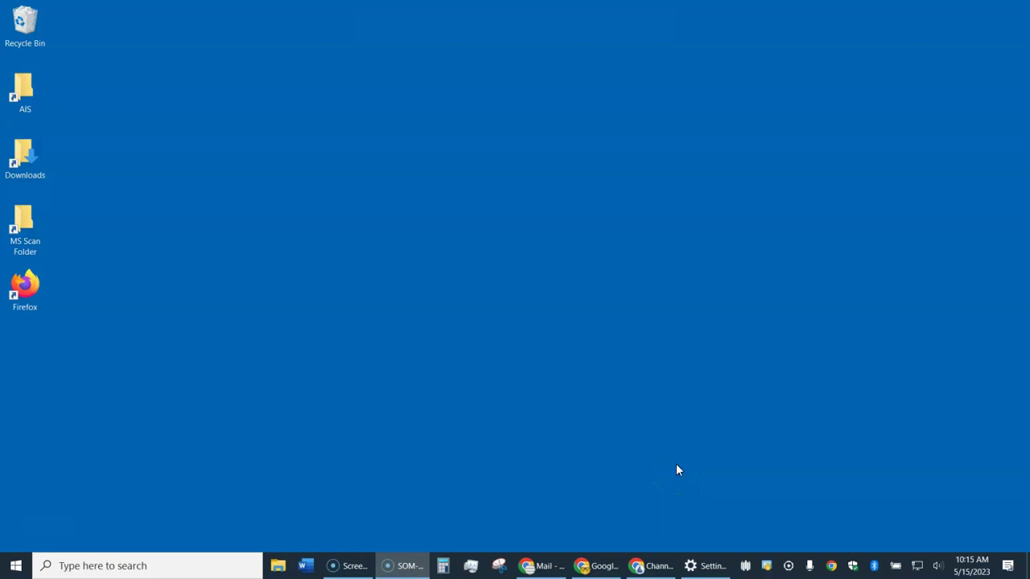
Delete the Firefox shortcut from the desktop using its right-click menu.
left_click(676, 449)
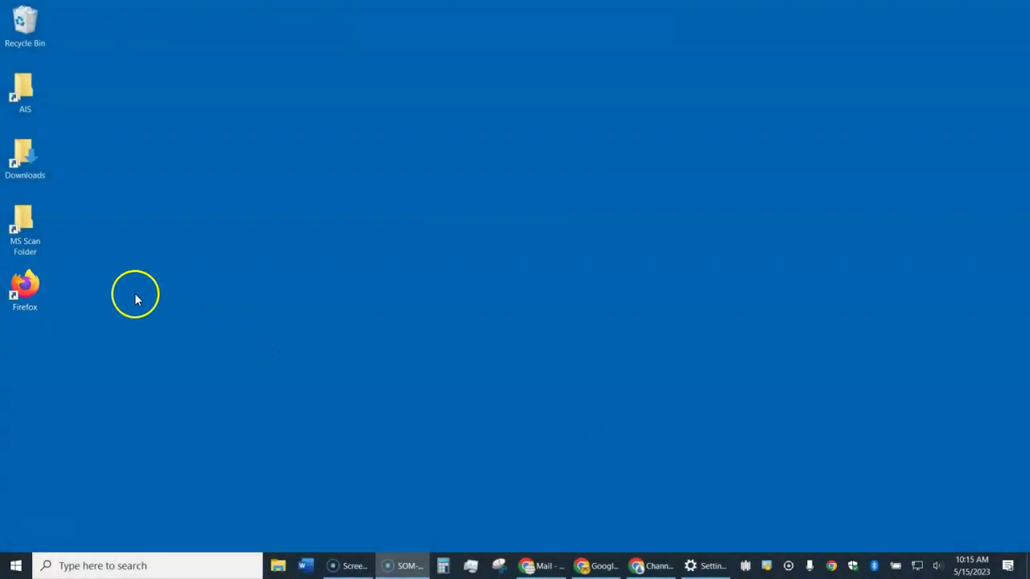
right_click(32, 280)
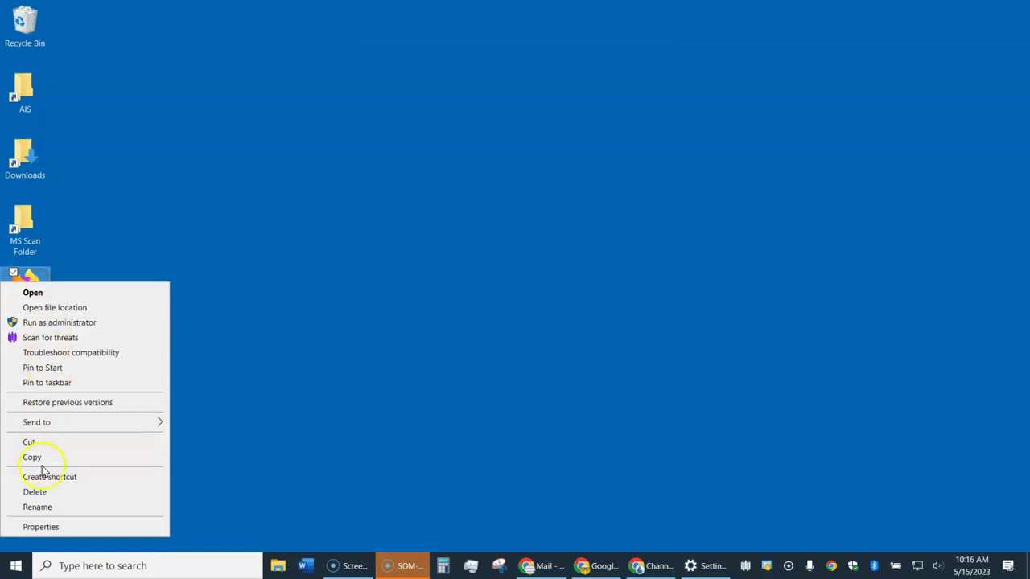
left_click(36, 492)
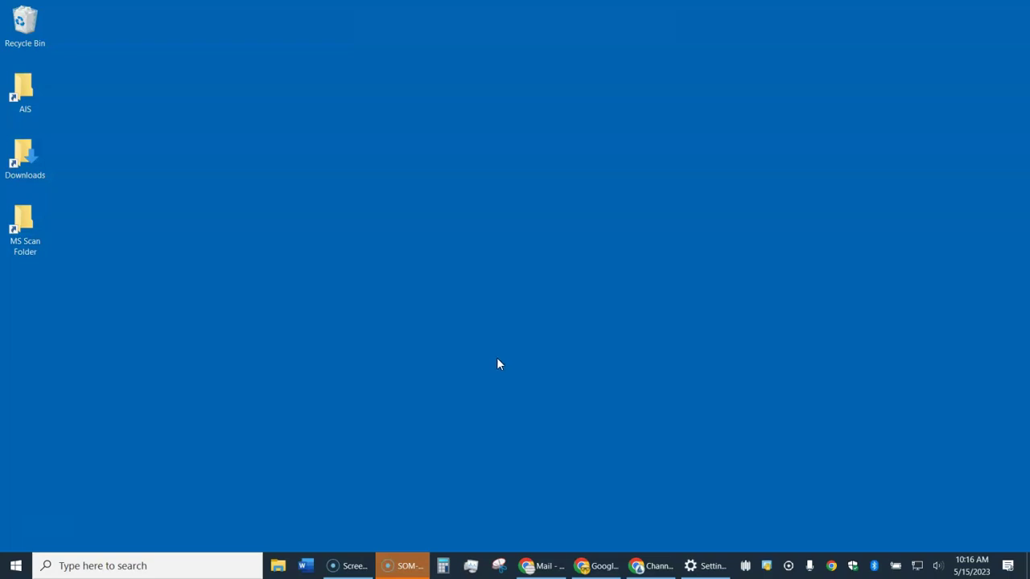
left_click(11, 568)
scroll(126, 346, "down", 20)
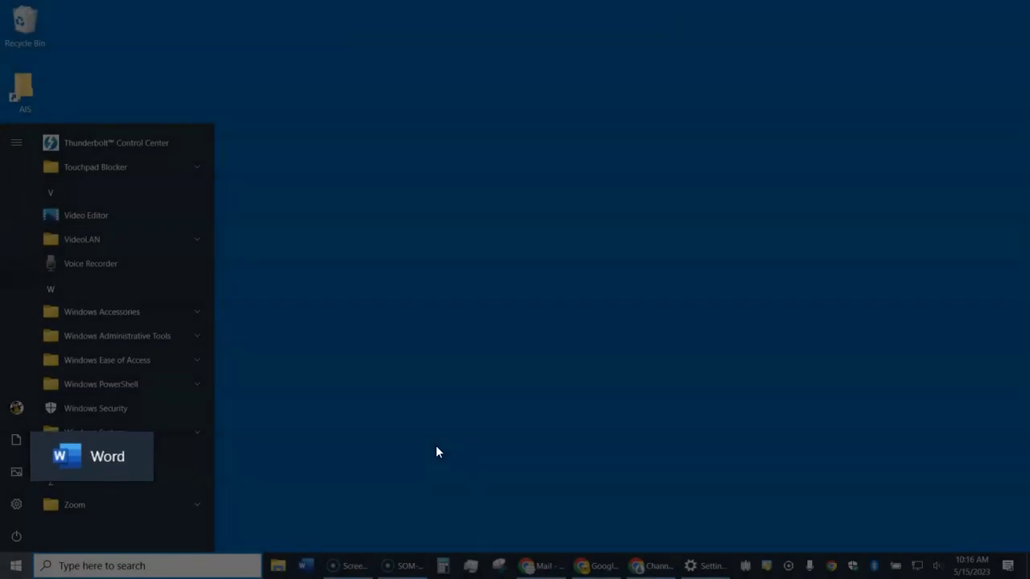
left_click(432, 407)
left_click(415, 458)
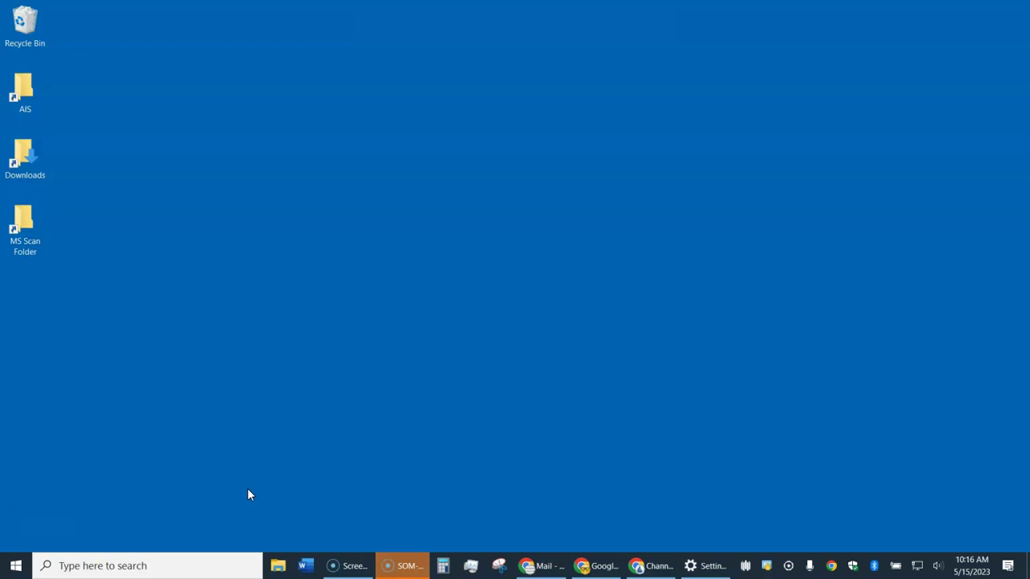
Open Personalize from the desktop menu and go to the Themes page.
right_click(509, 242)
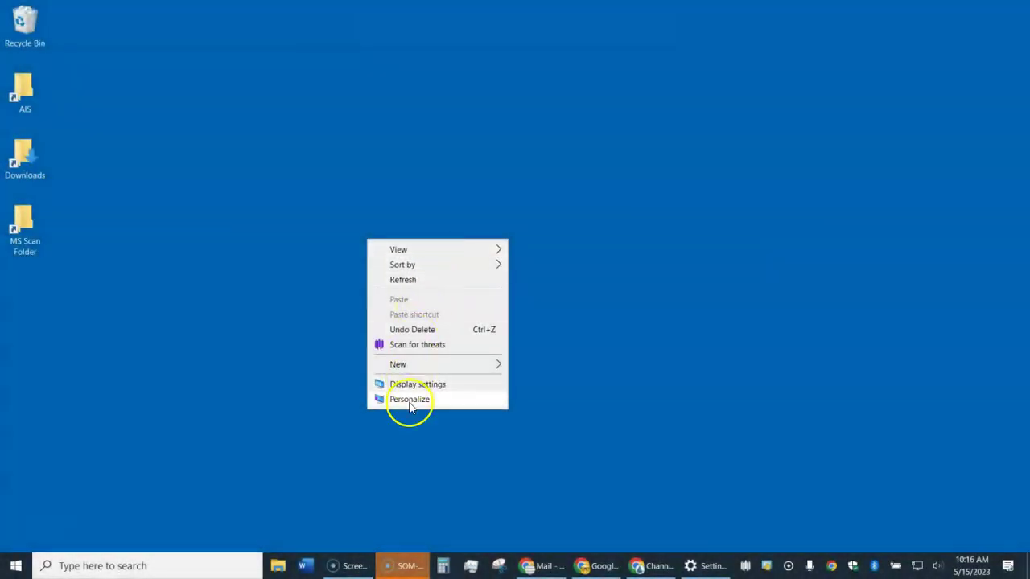
left_click(410, 399)
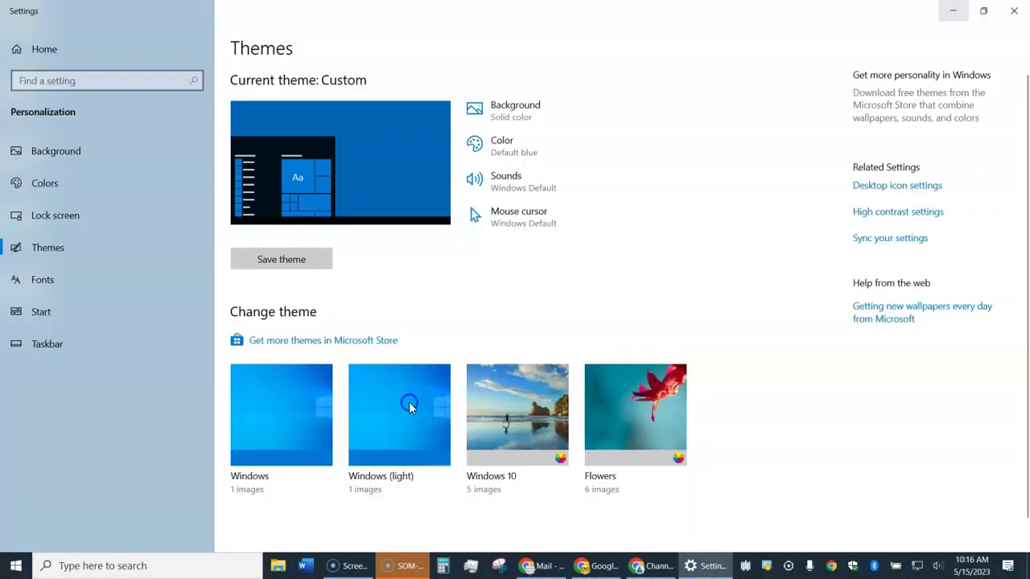
left_click(983, 11)
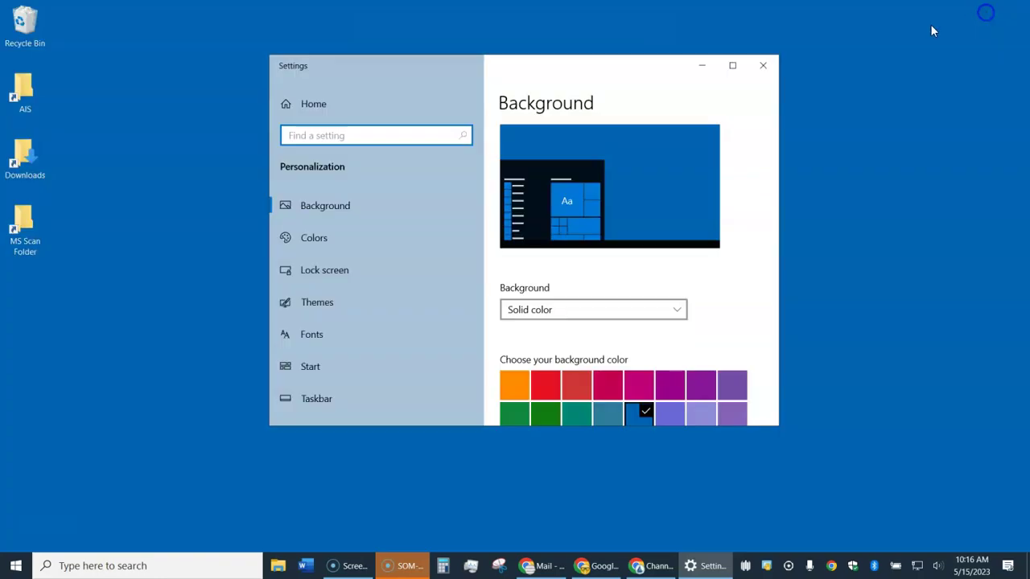
left_click(732, 66)
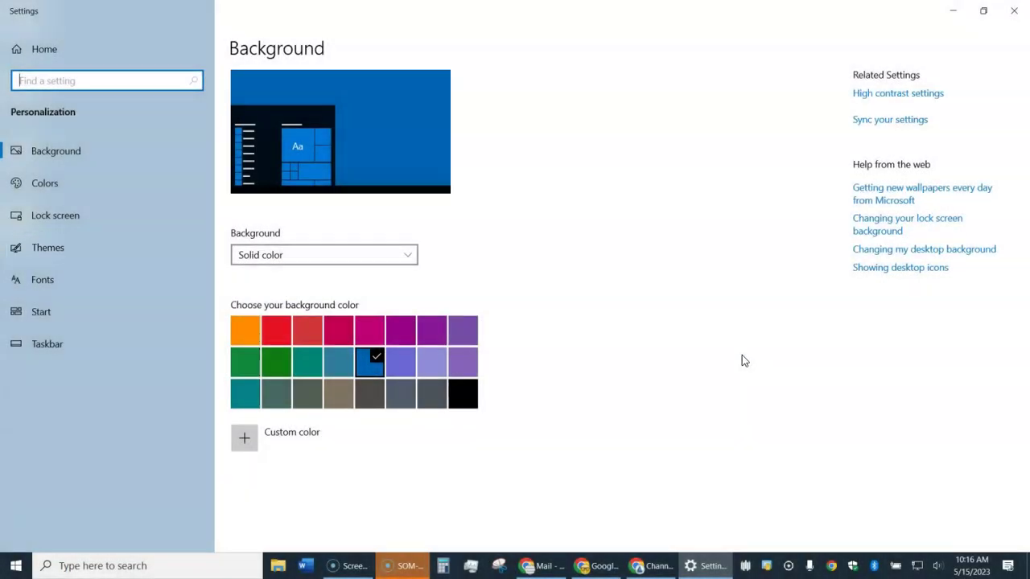
left_click(62, 249)
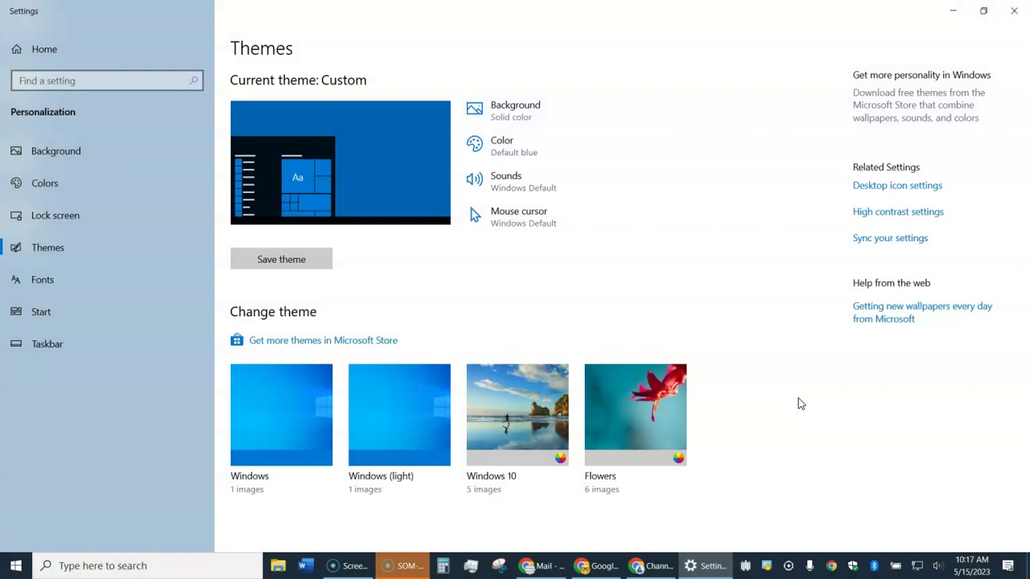
Tick Computer and User's Files in Desktop icon settings, apply, and close Settings.
left_click(899, 187)
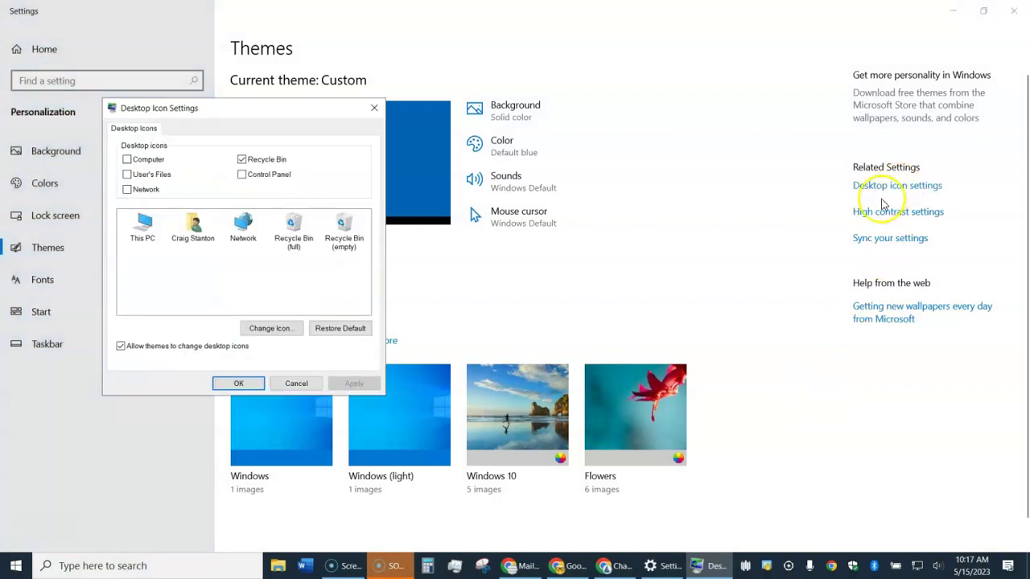
left_click_drag(265, 107, 555, 117)
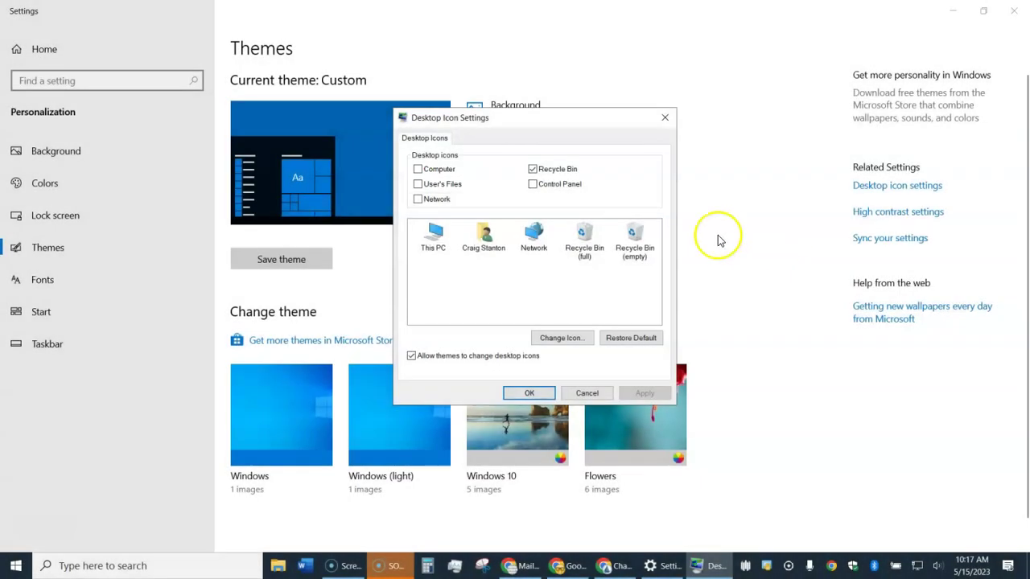
left_click(418, 168)
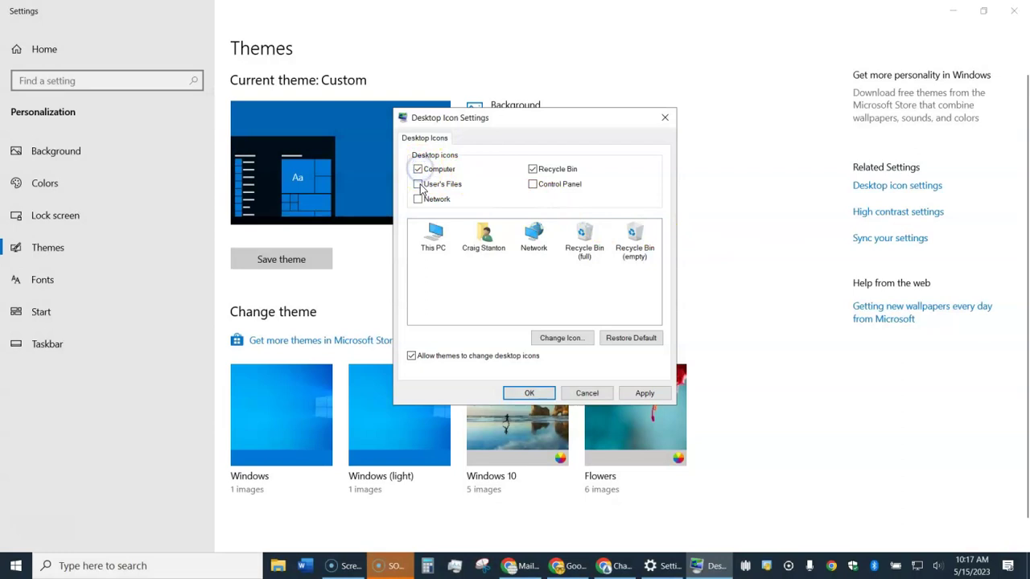
left_click(417, 184)
left_click(644, 393)
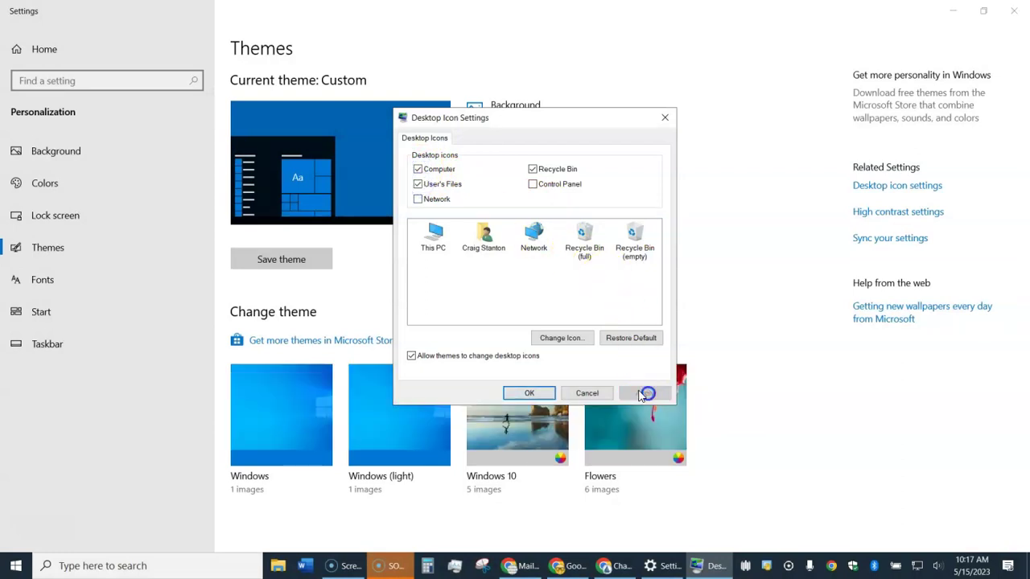
left_click(517, 394)
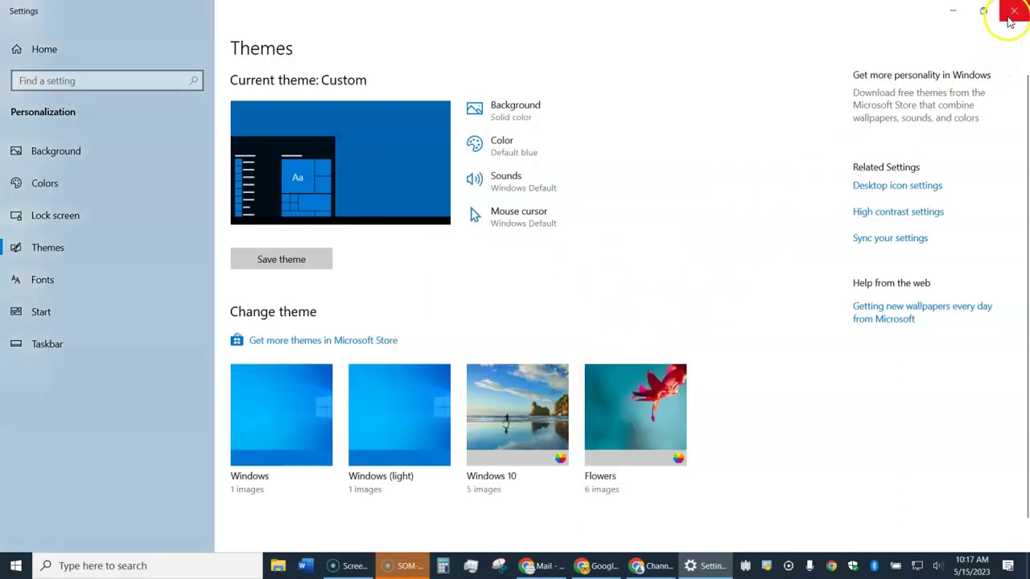
left_click(1012, 11)
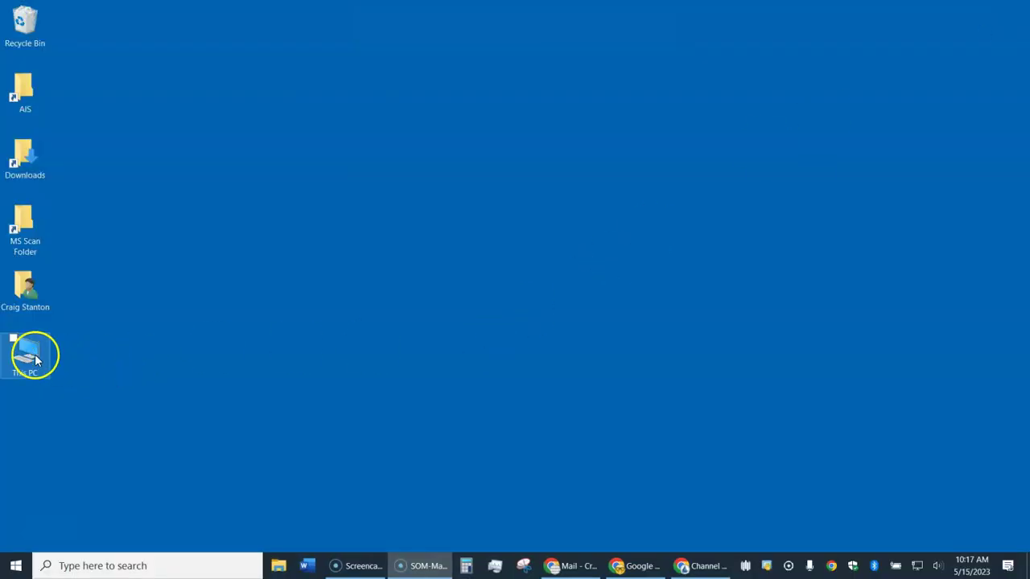
Drag This PC and the user folder icon side by side to mid-desktop.
left_click_drag(32, 351, 487, 229)
left_click_drag(25, 291, 380, 231)
left_click(487, 344)
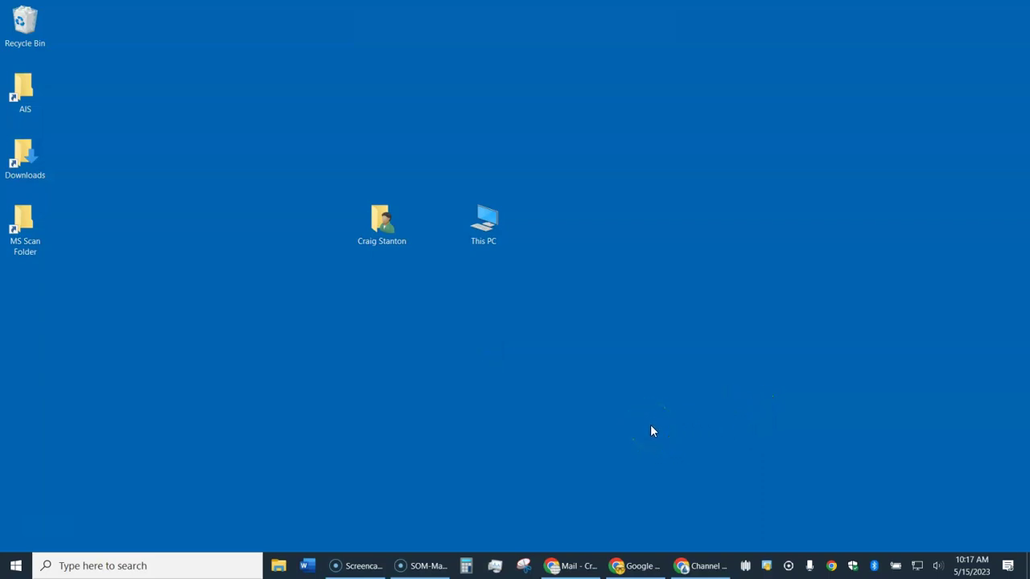
Open This PC, centre its window and widen it.
double_click(488, 223)
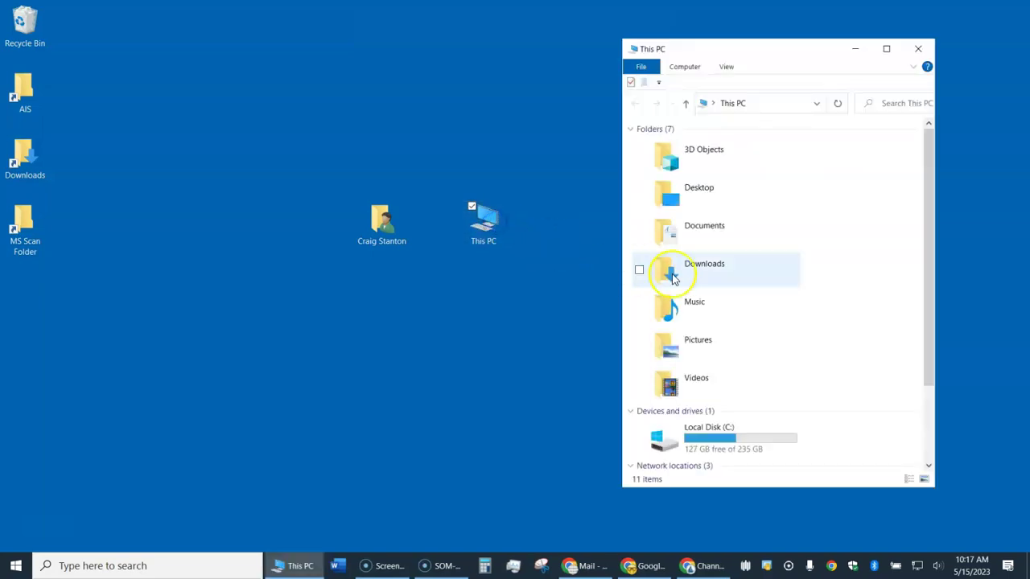
left_click_drag(811, 63, 427, 70)
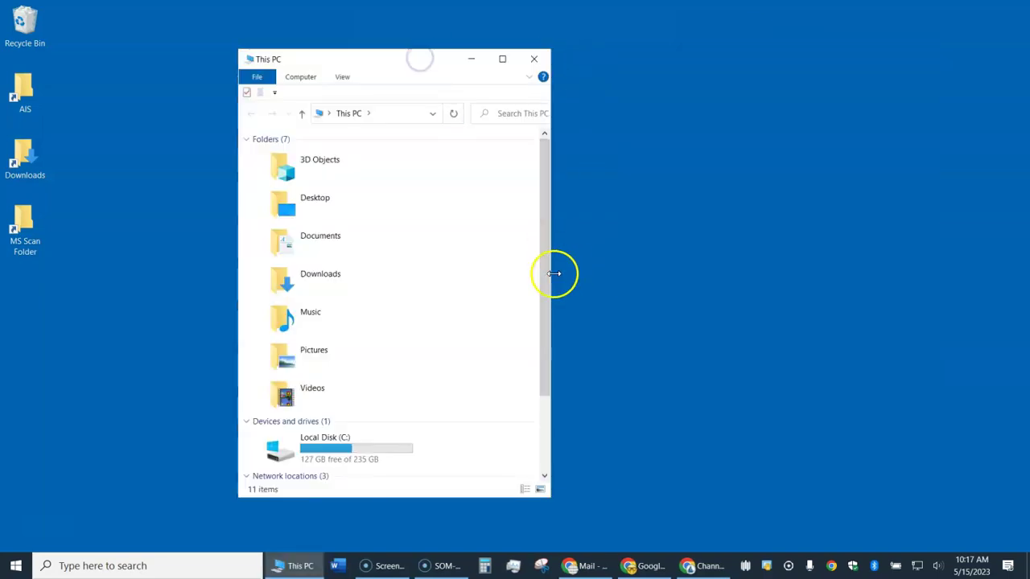
left_click_drag(550, 277, 850, 276)
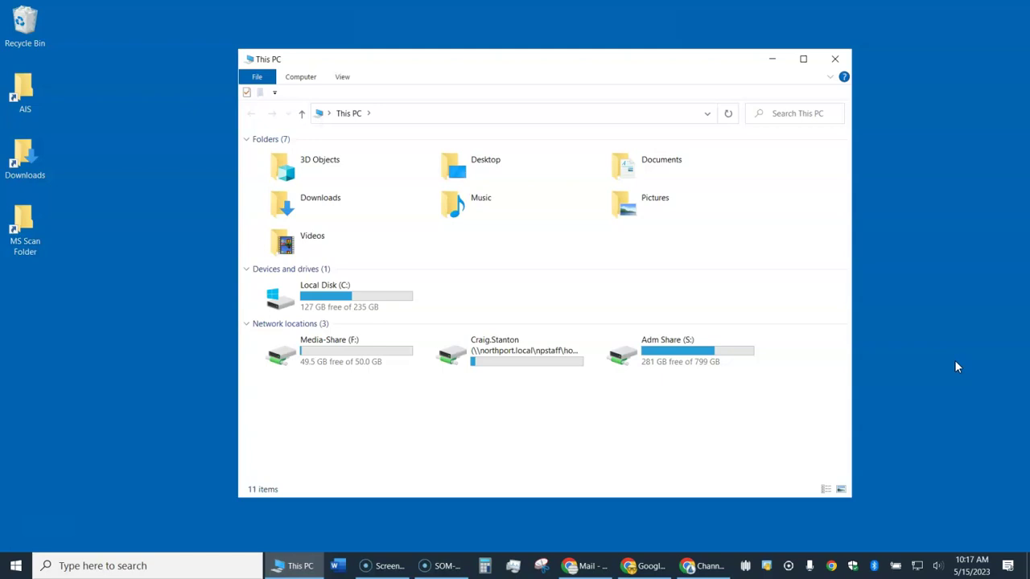
Create a desktop shortcut to the user's network home drive.
left_click(517, 357)
left_click_drag(517, 356, 81, 371)
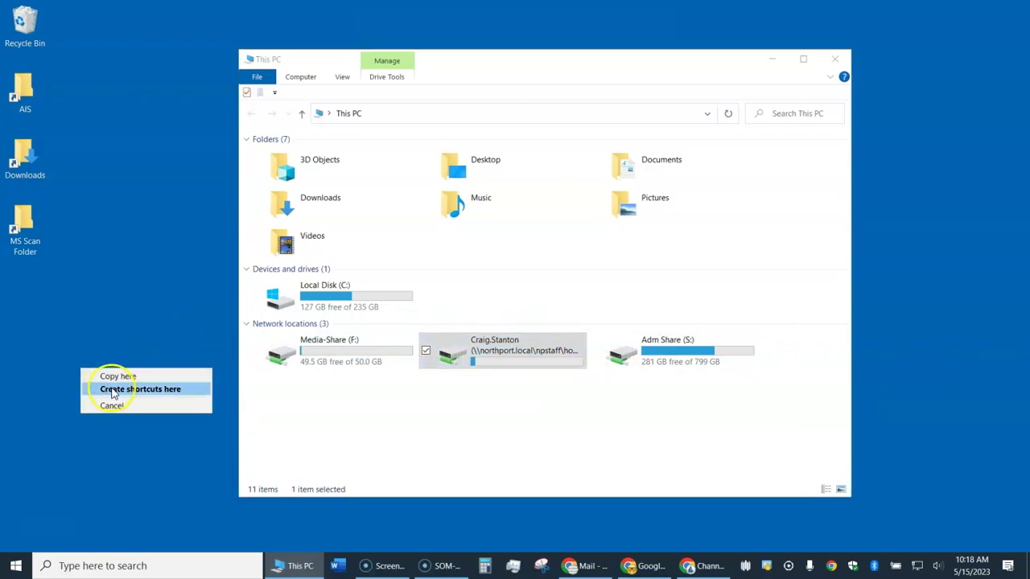
left_click(111, 388)
Rename the shortcut 'Network Folder', move it to the top, and close This PC.
left_click(78, 394)
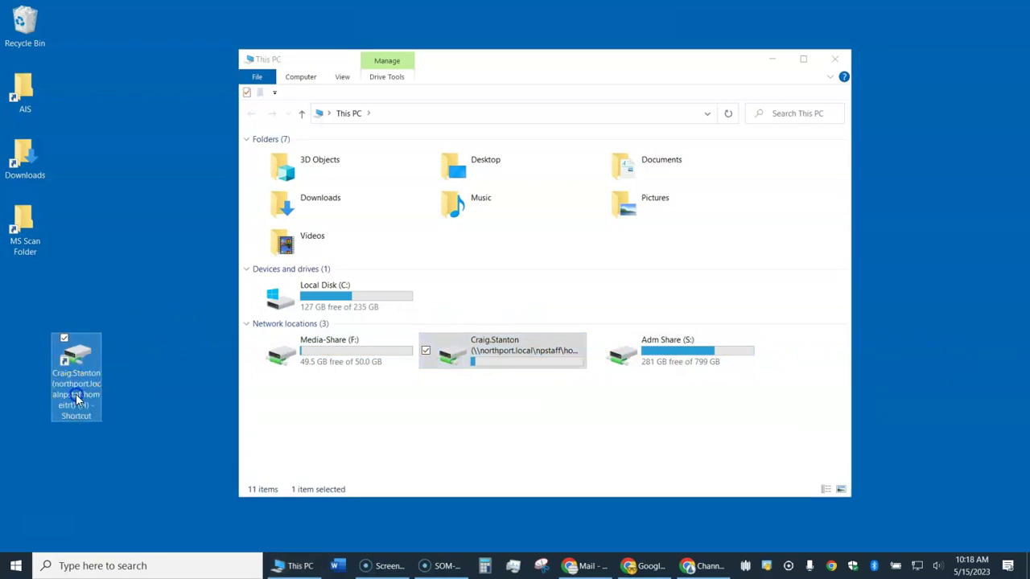
type("Network Folder")
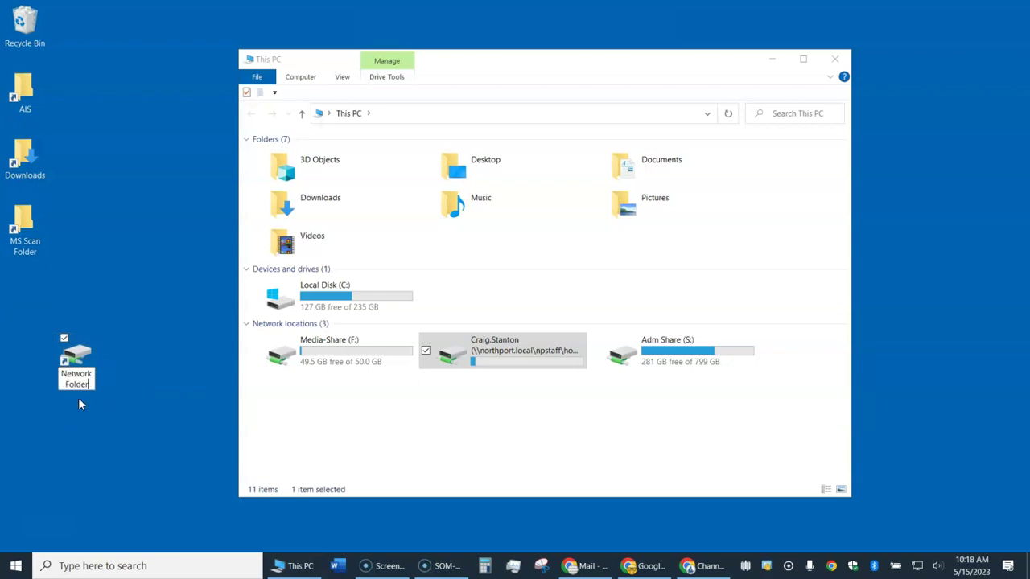
left_click(99, 444)
left_click_drag(77, 358, 120, 52)
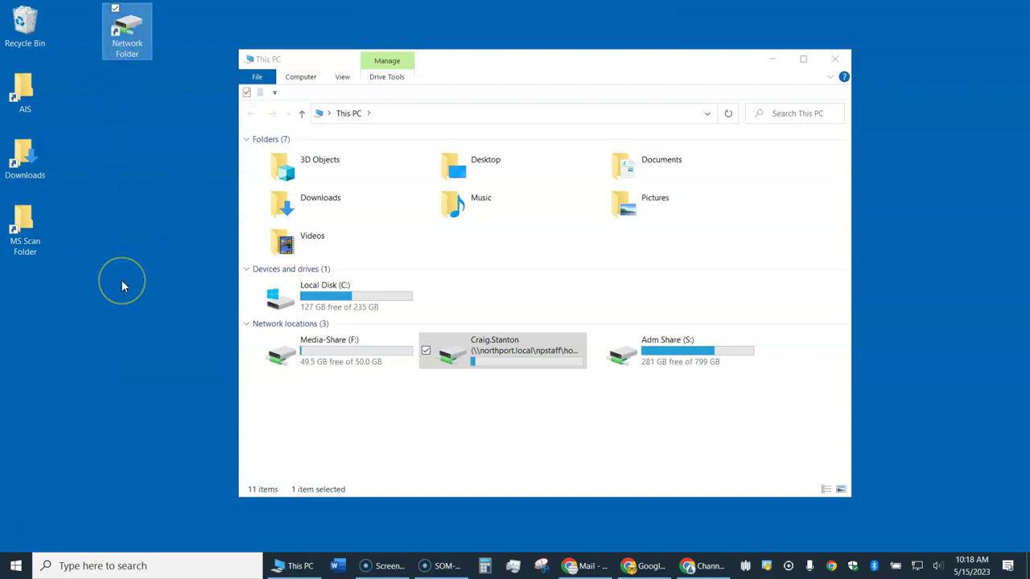
left_click(837, 56)
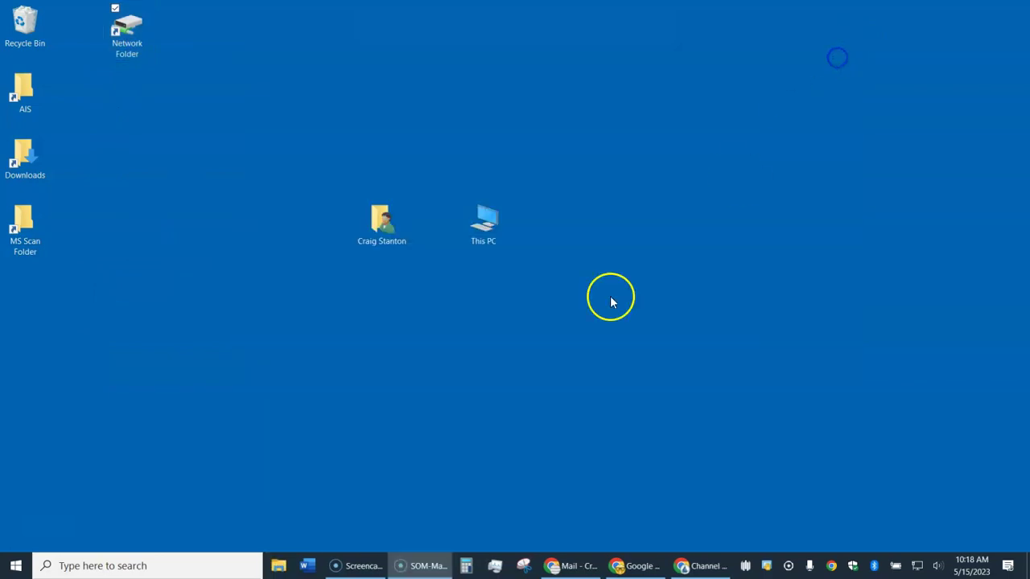
Open the user folder to check its contents, then close it.
left_click(382, 224)
double_click(382, 222)
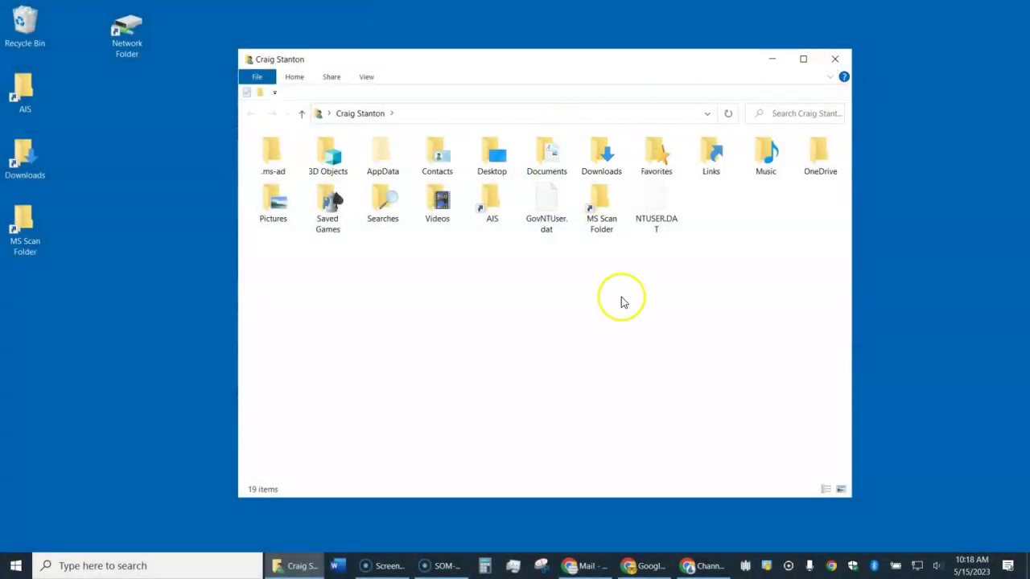
left_click(835, 60)
Stack the user folder, Network Folder and This PC icons below MS Scan Folder.
left_click_drag(382, 218, 39, 288)
left_click_drag(127, 48, 31, 347)
left_click_drag(486, 218, 32, 423)
left_click(169, 414)
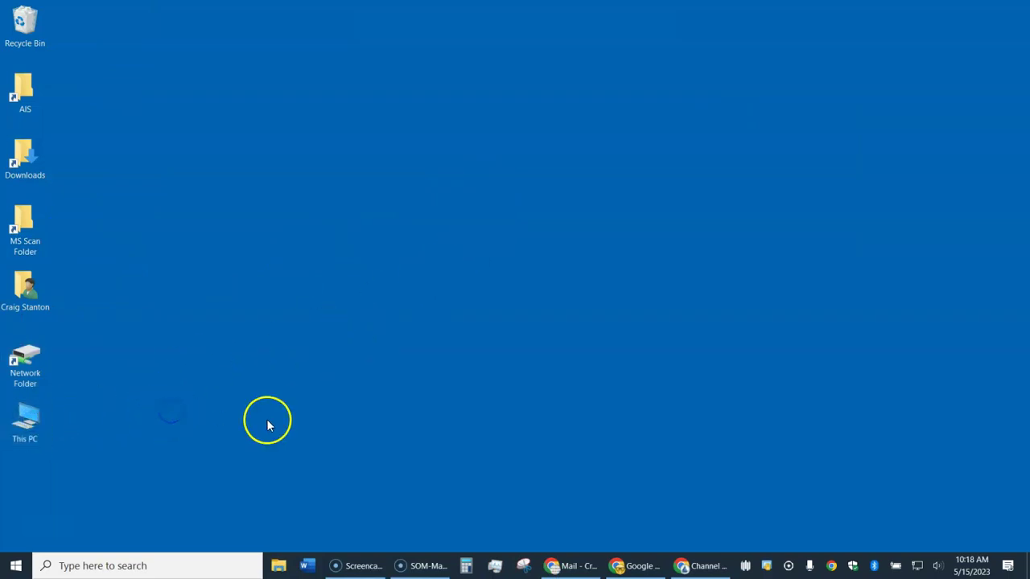
right_click(409, 197)
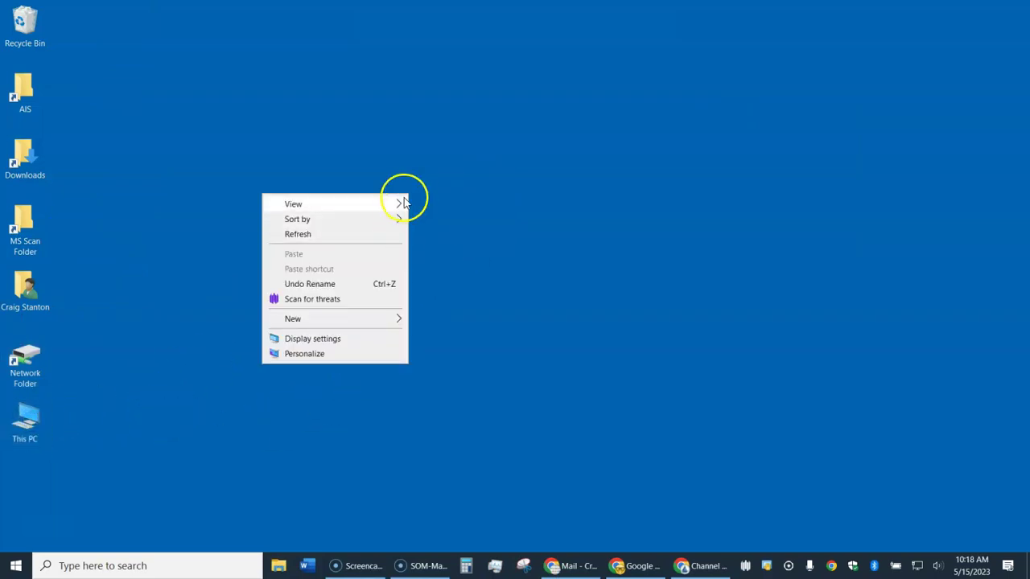